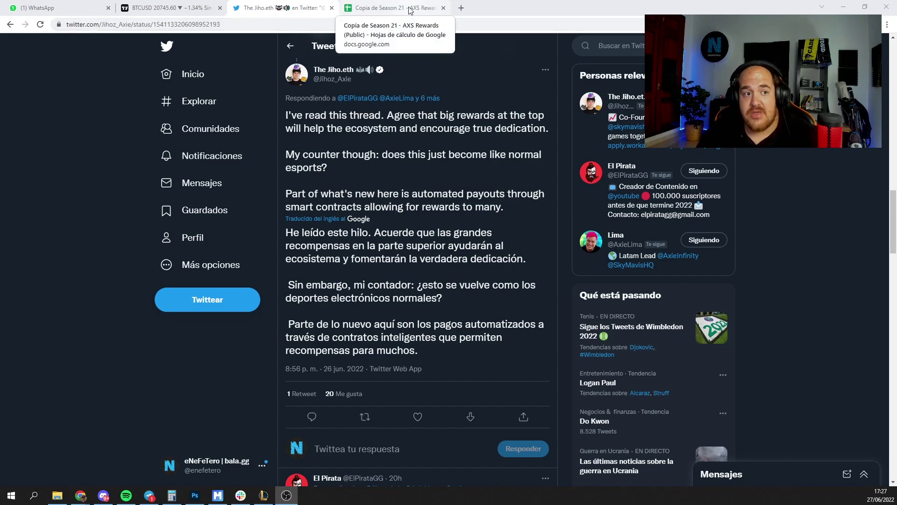
# Switch to the Copia de Season 21 - AXS Rewards spreadsheet and enlarge the page view to 125%
pyautogui.click(410, 10)
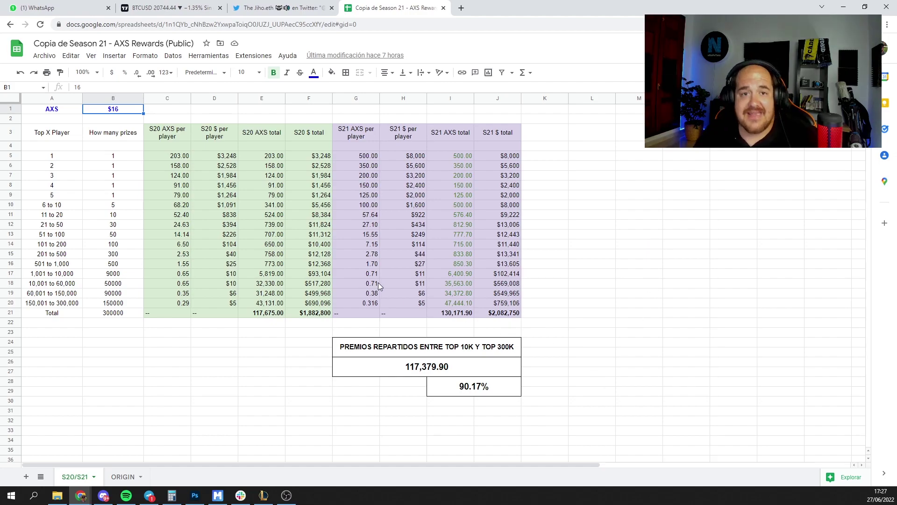
pyautogui.click(531, 298)
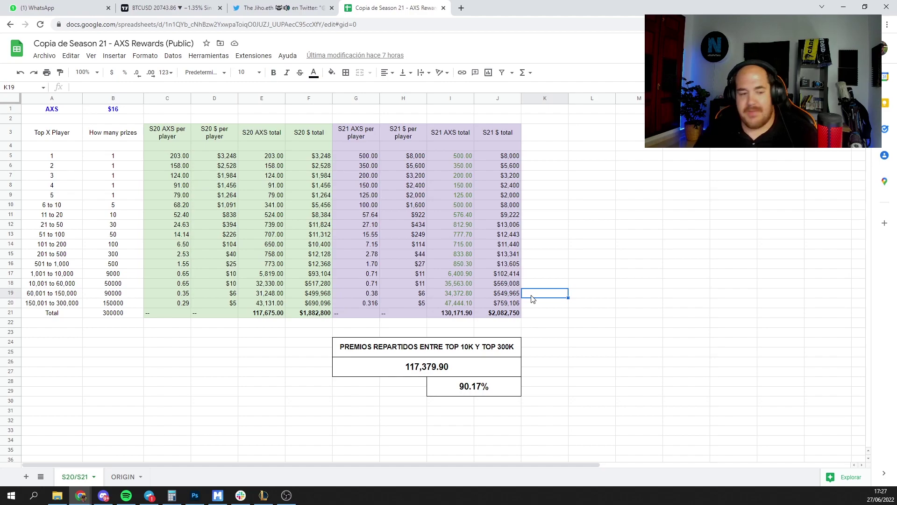
pyautogui.hotkey('ctrl', '+')
pyautogui.hotkey('ctrl', '+')
pyautogui.click(811, 310)
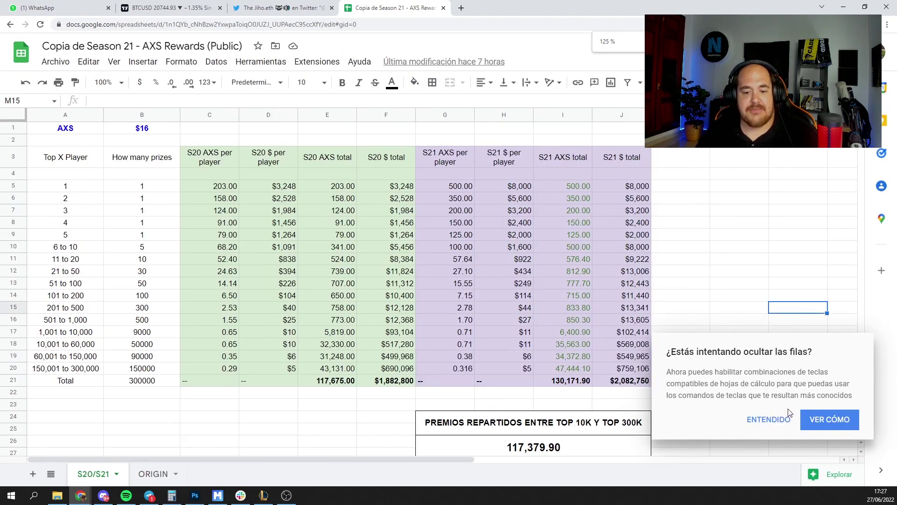
pyautogui.click(775, 418)
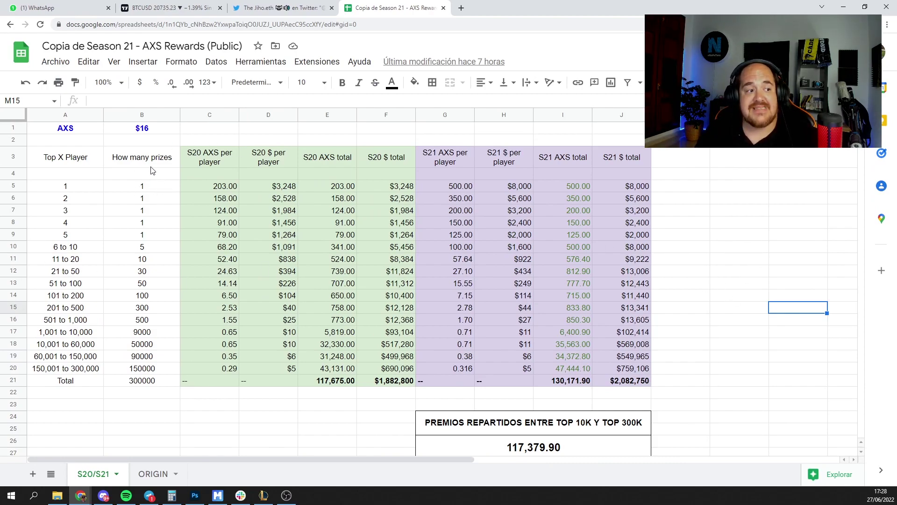
# Compare the Season 20 block C3:F21 with the Season 21 block G3:J21, and check the AXS price in B1
pyautogui.moveTo(201, 159); pyautogui.dragTo(394, 387)
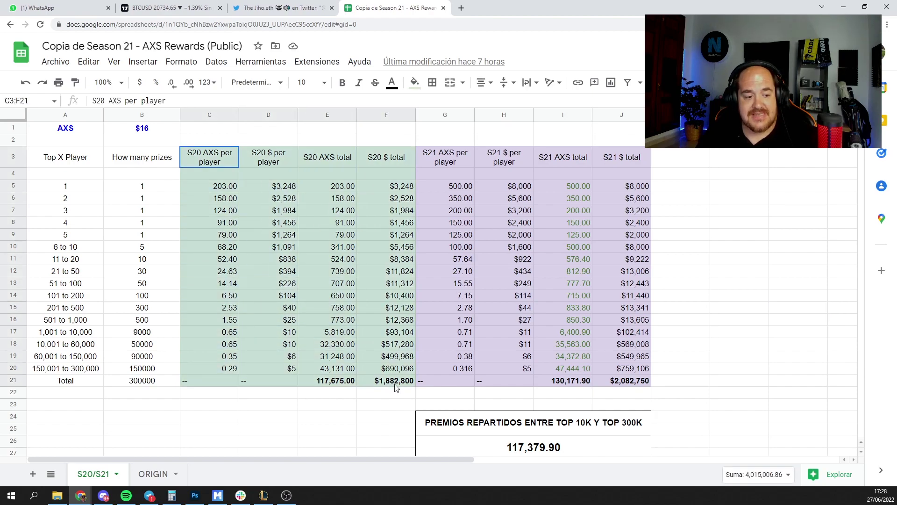
pyautogui.moveTo(444, 157); pyautogui.dragTo(649, 381)
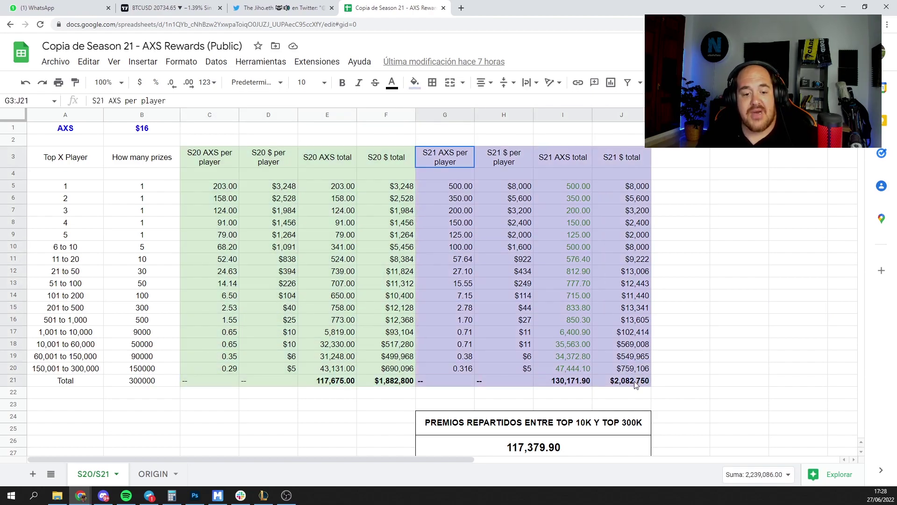
pyautogui.click(754, 337)
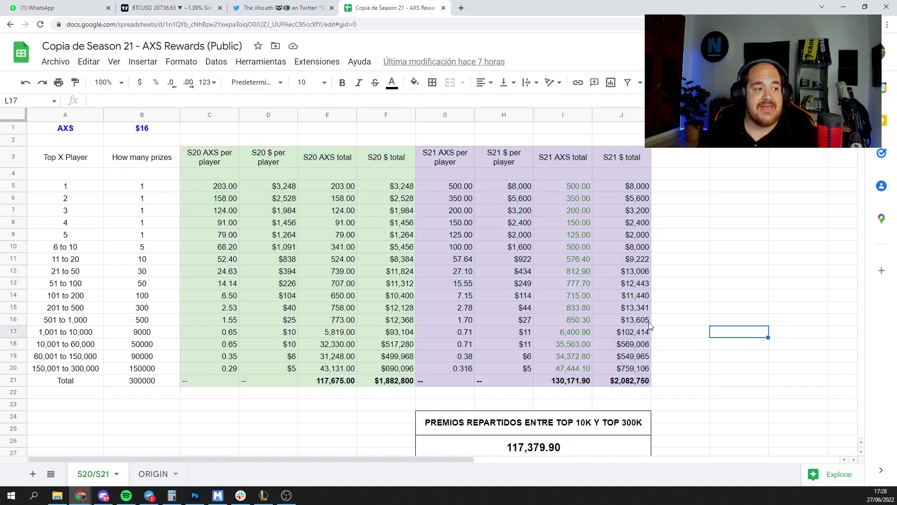
pyautogui.click(138, 132)
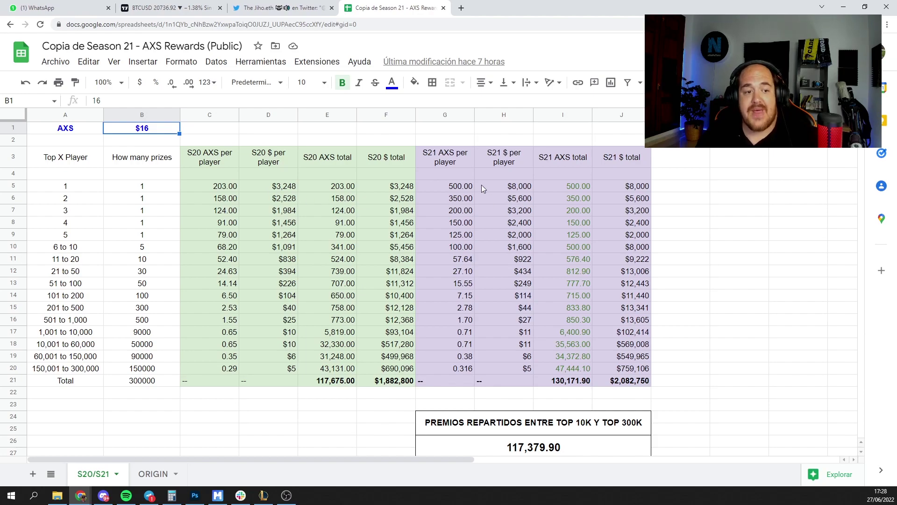
# Examine the S21 AXS per player rewards for ranks 1 through 6 to 10, and the first rank's dollar reward
pyautogui.click(461, 187)
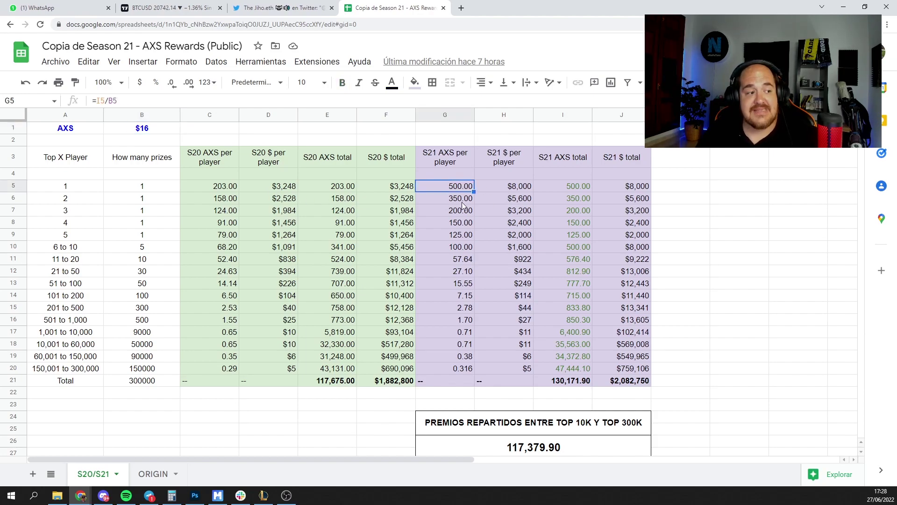
pyautogui.click(463, 203)
pyautogui.click(464, 211)
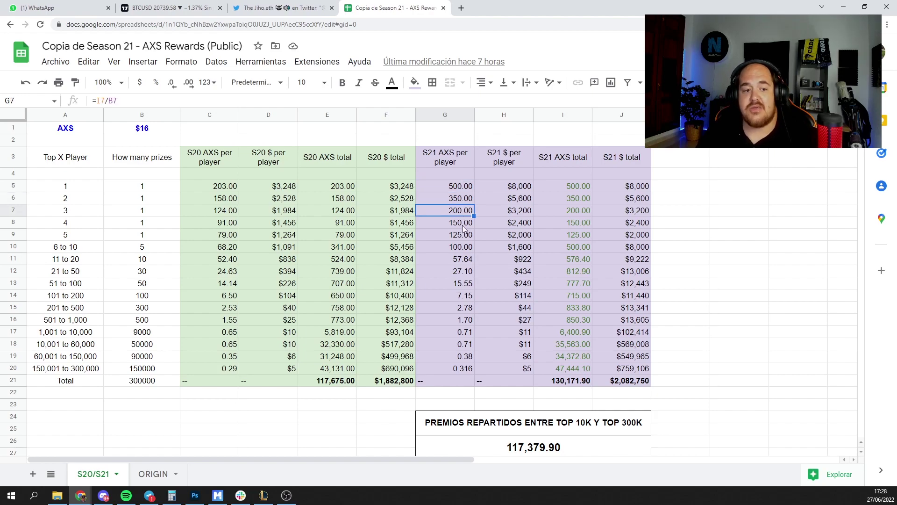
pyautogui.click(464, 224)
pyautogui.click(467, 238)
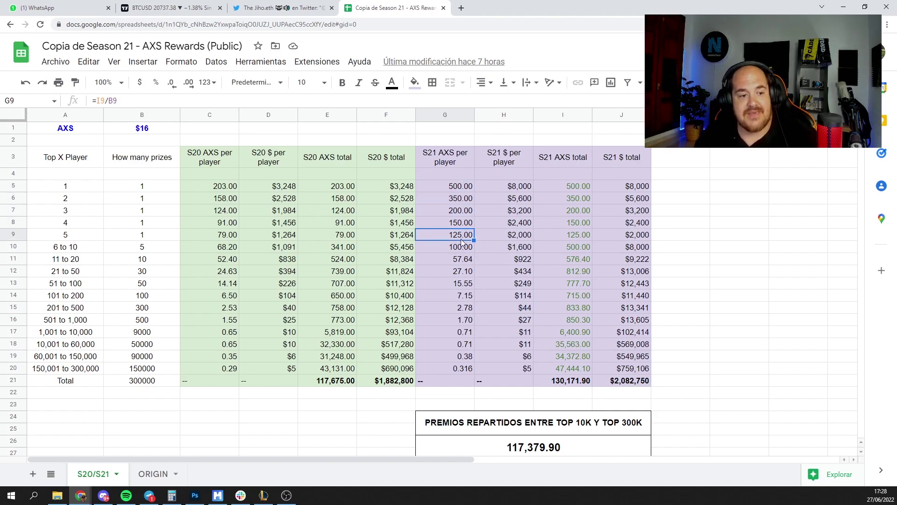
pyautogui.click(462, 248)
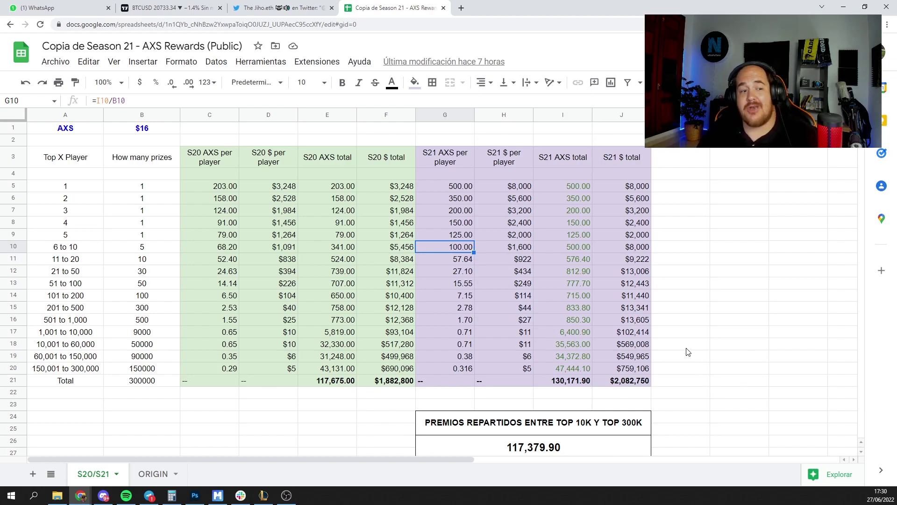
pyautogui.click(434, 185)
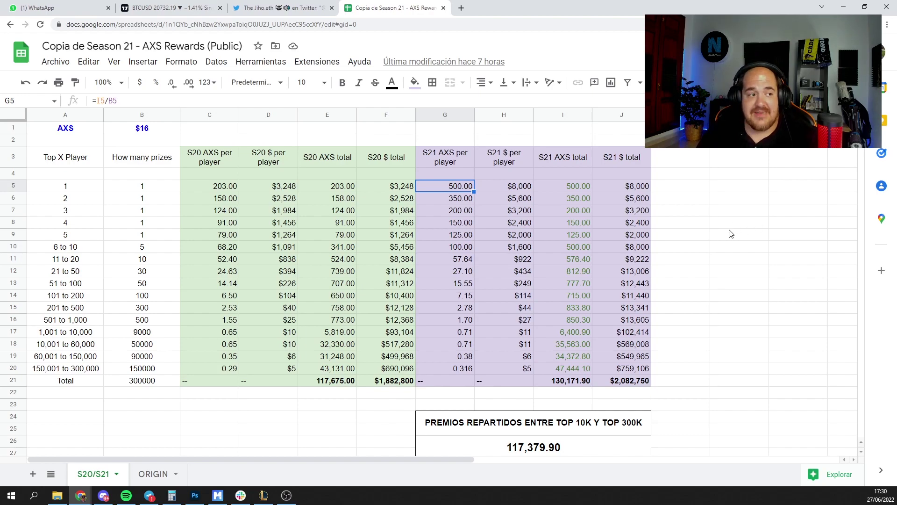
pyautogui.click(526, 189)
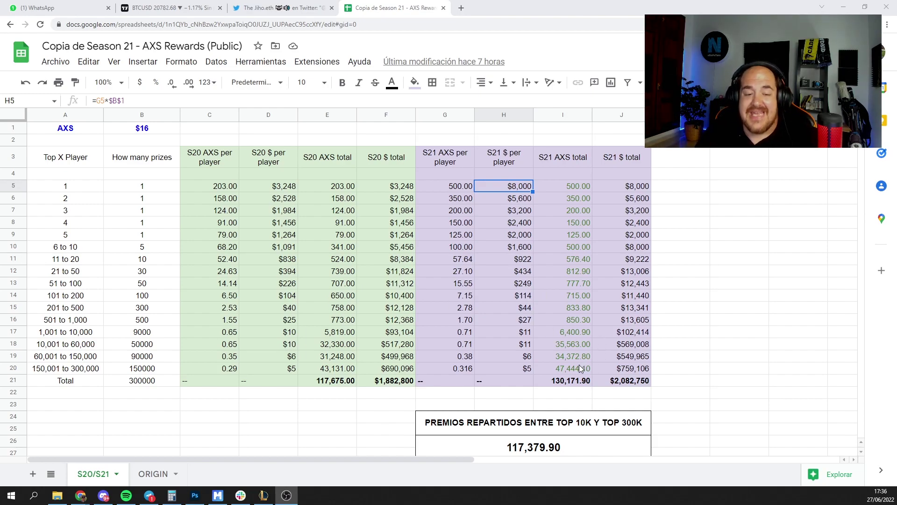
# Inspect the S21 AXS grand total and highlight the rows for ranks 10,001 to 300,000 across columns A to J
pyautogui.scroll(-1, 579, 364)
pyautogui.click(562, 339)
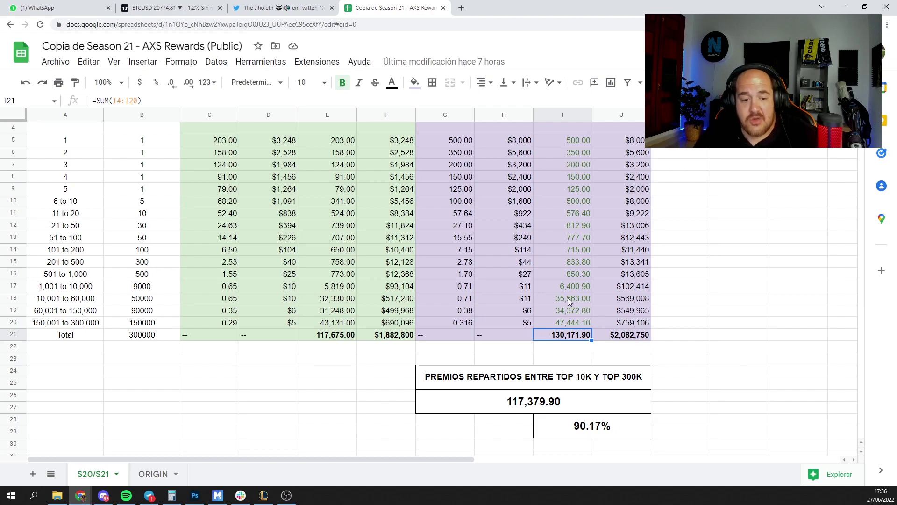
pyautogui.moveTo(619, 299); pyautogui.dragTo(83, 326)
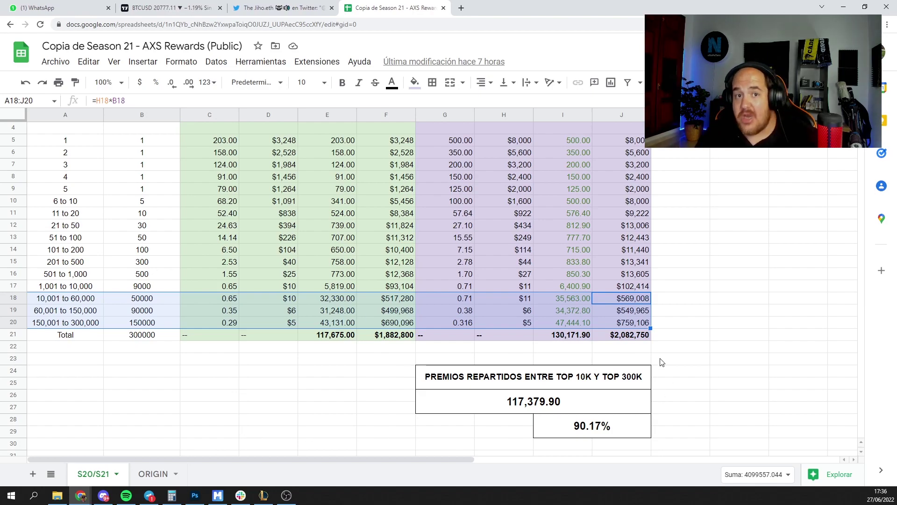
pyautogui.scroll(1, 662, 362)
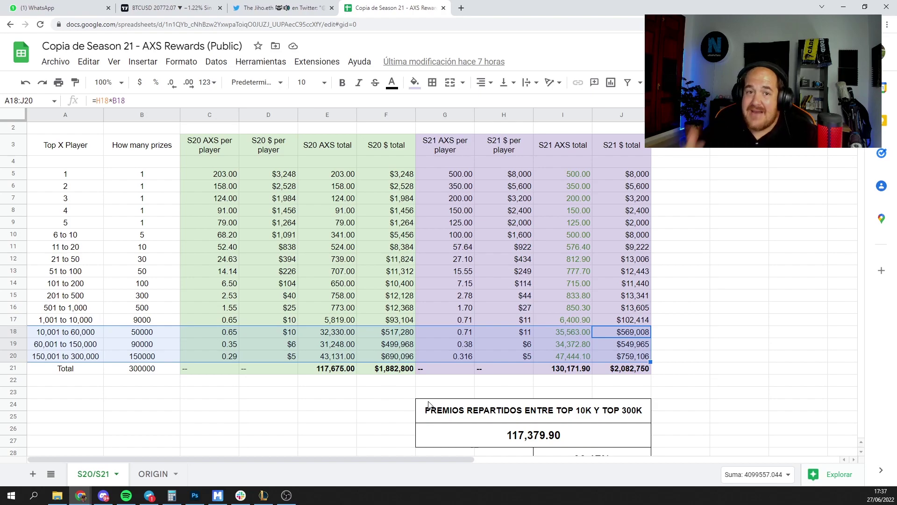
pyautogui.hotkey('alt', 'Tab')
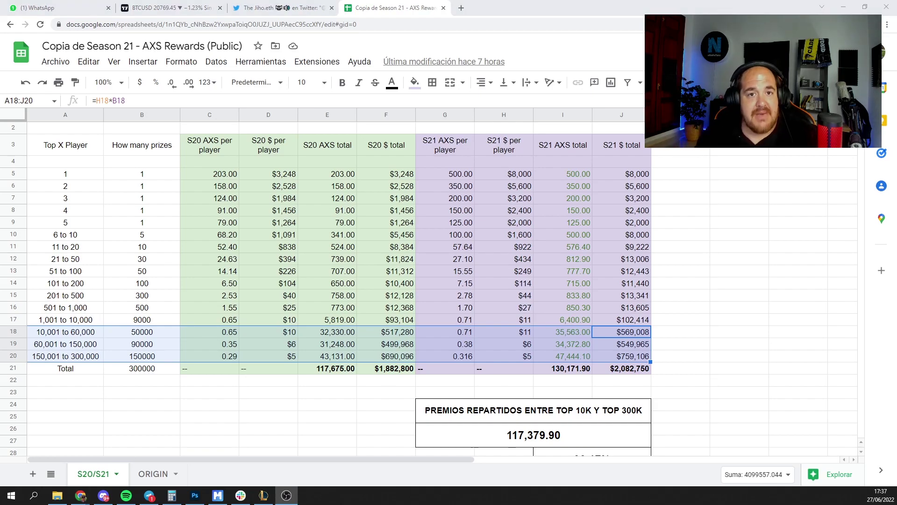
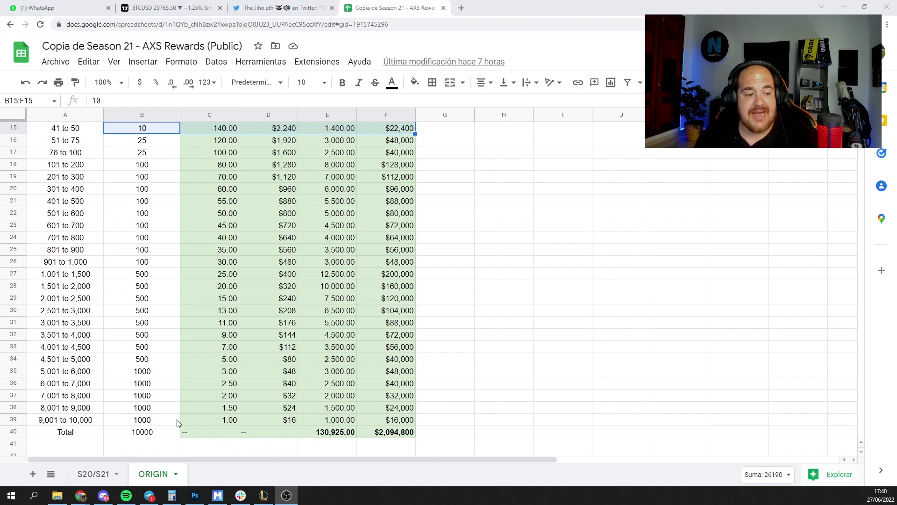
# Review the column C rewards on the ORIGIN sheet from rank 9,001 to 10,000 up to rank 4,501 to 5,000
pyautogui.click(233, 421)
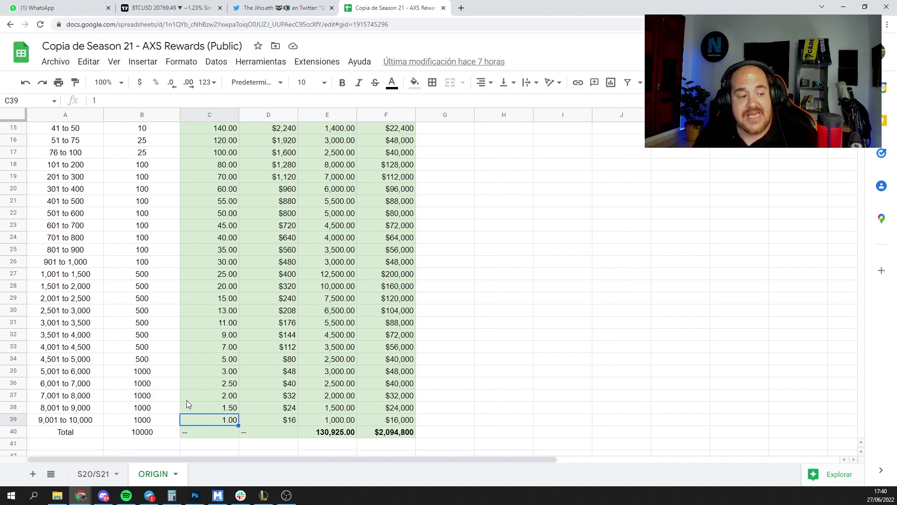
pyautogui.click(220, 409)
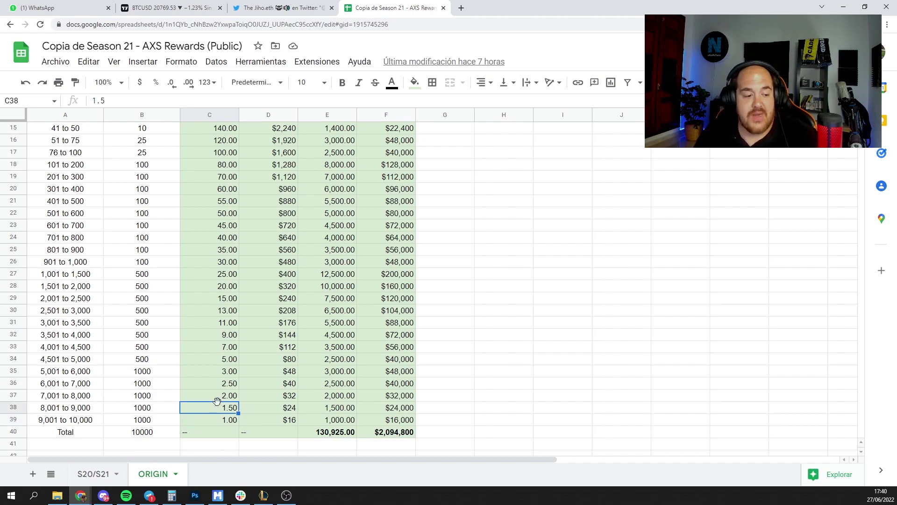
pyautogui.click(227, 386)
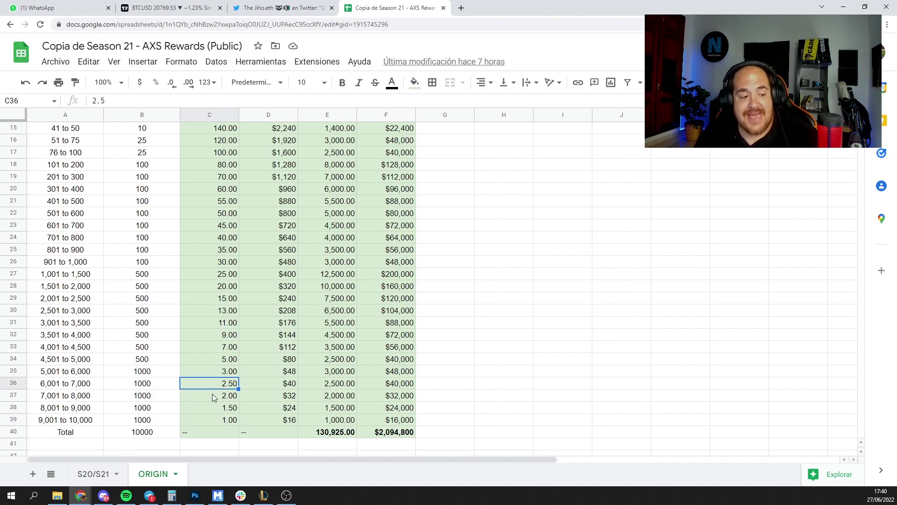
pyautogui.click(223, 372)
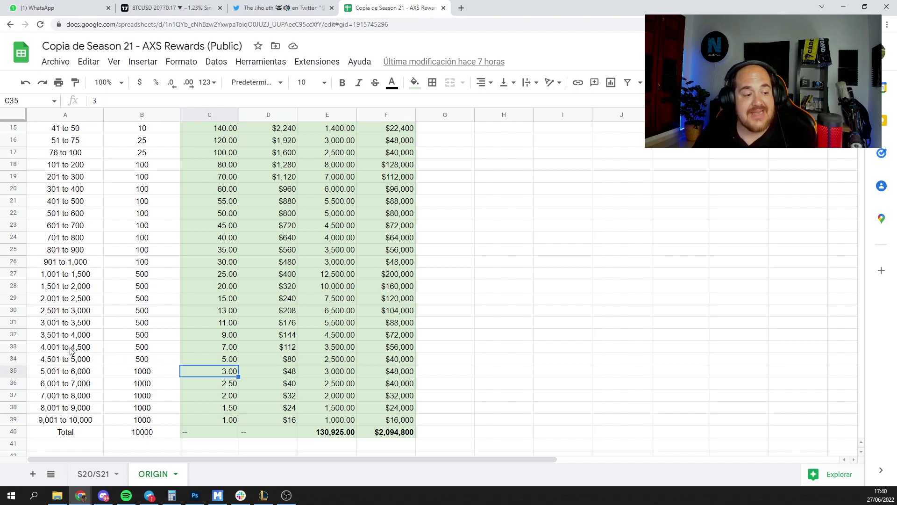
pyautogui.click(206, 360)
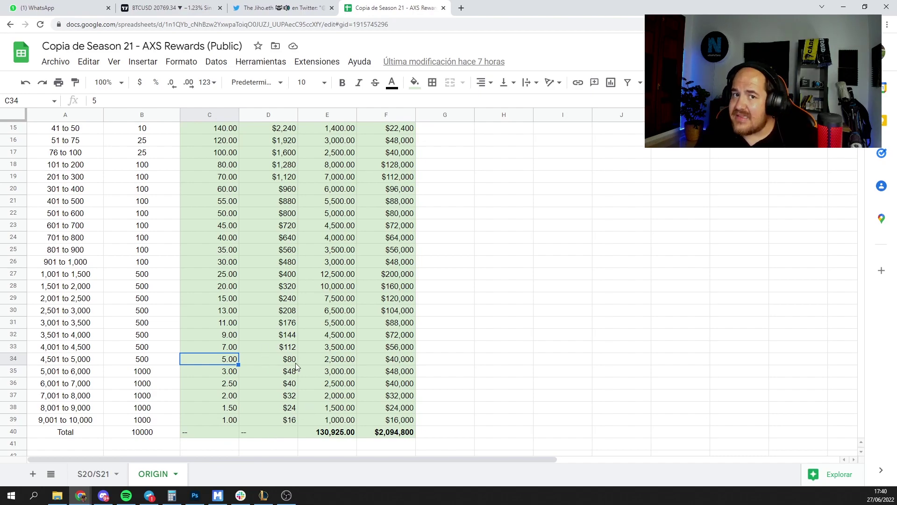
# Check the 1,001 to 10,000 rank row on the S20/S21 sheet, then return to the ORIGIN sheet
pyautogui.click(98, 475)
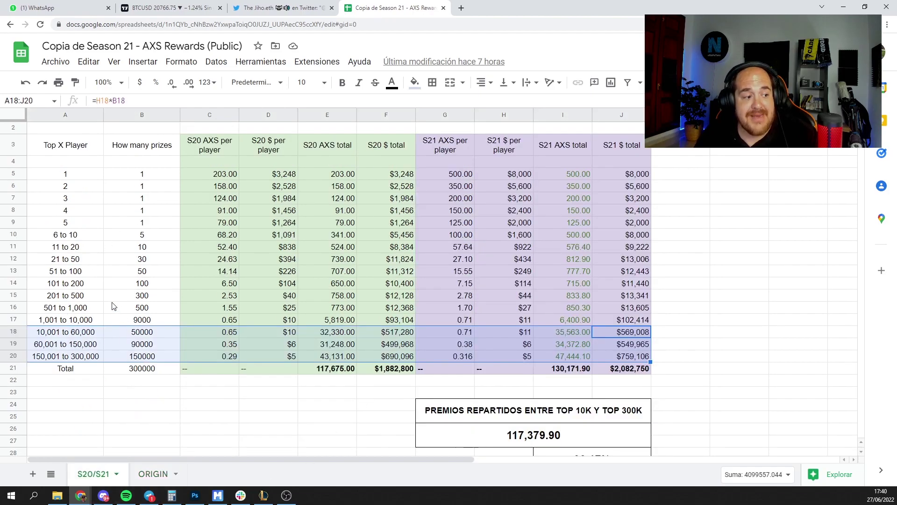
pyautogui.click(79, 322)
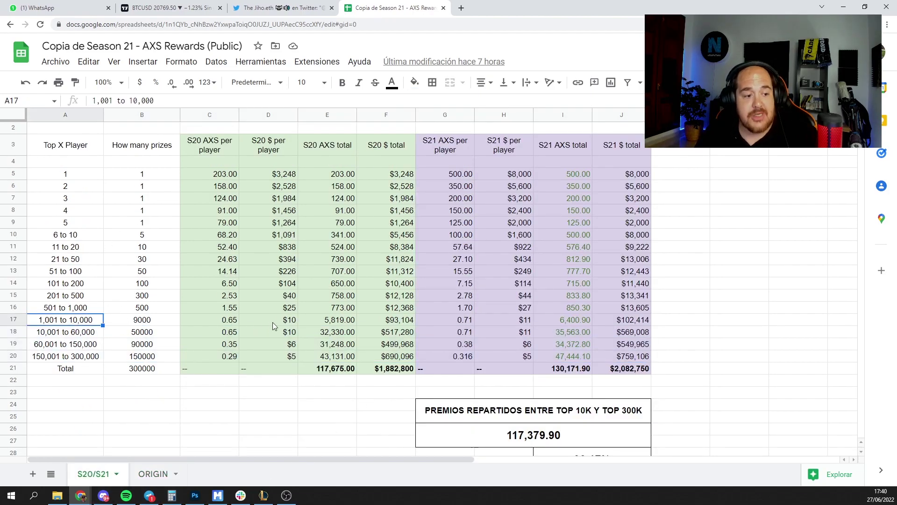
pyautogui.click(152, 473)
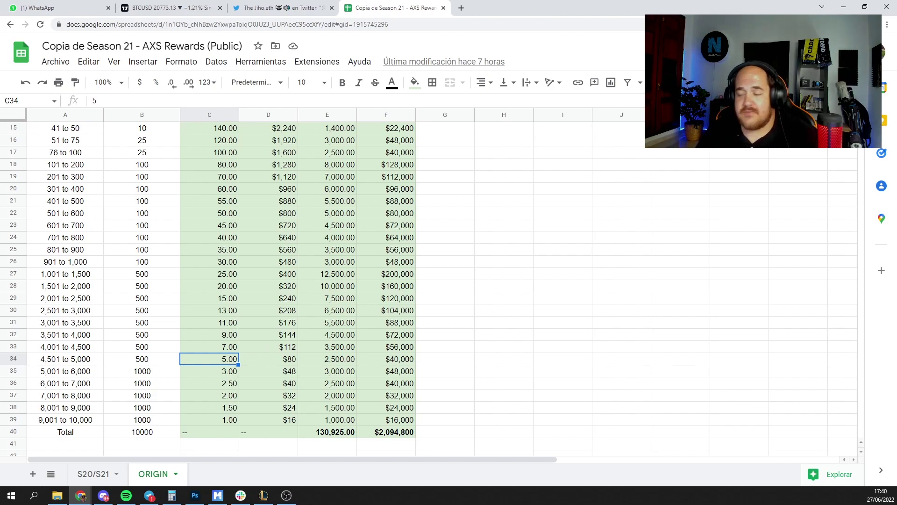
pyautogui.hotkey('alt', 'Tab')
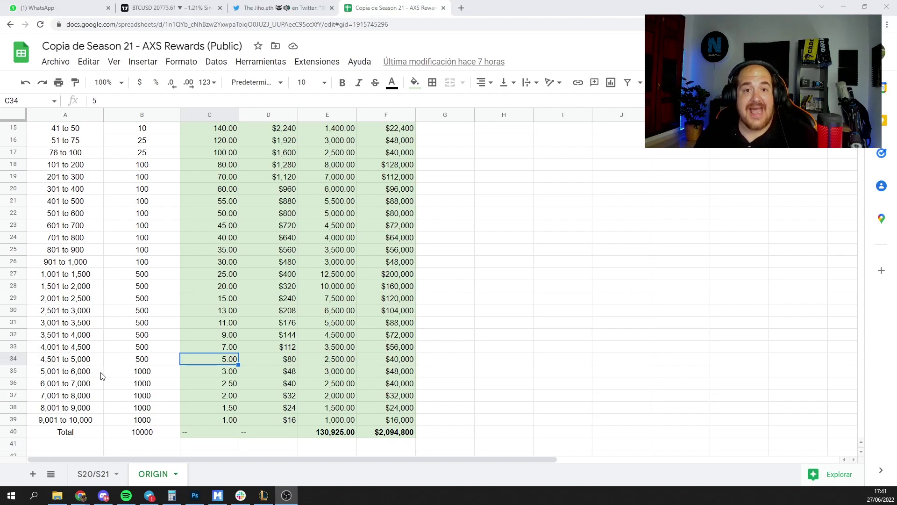
# Compare the rank brackets and prize counts in A5:B21 of the S20/S21 sheet with the full bracket list on the ORIGIN sheet
pyautogui.click(87, 474)
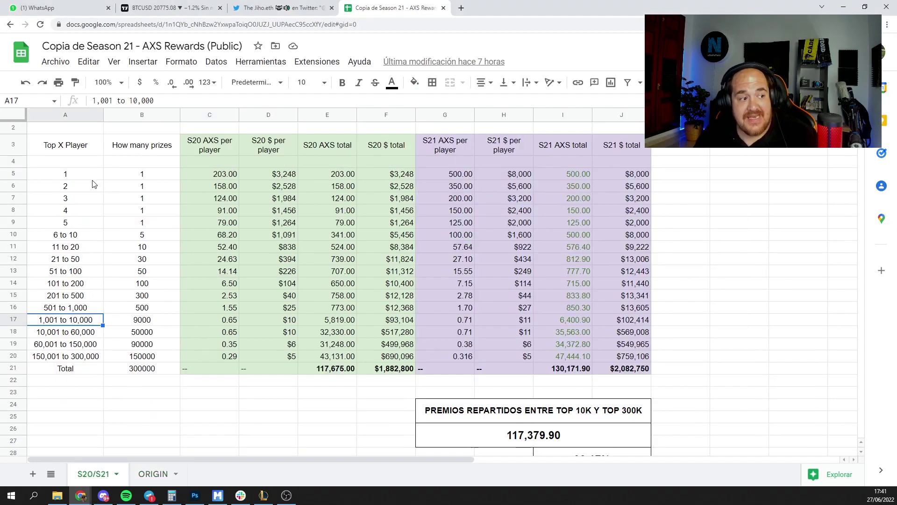
pyautogui.moveTo(66, 173); pyautogui.dragTo(142, 259)
pyautogui.moveTo(143, 296); pyautogui.dragTo(151, 368)
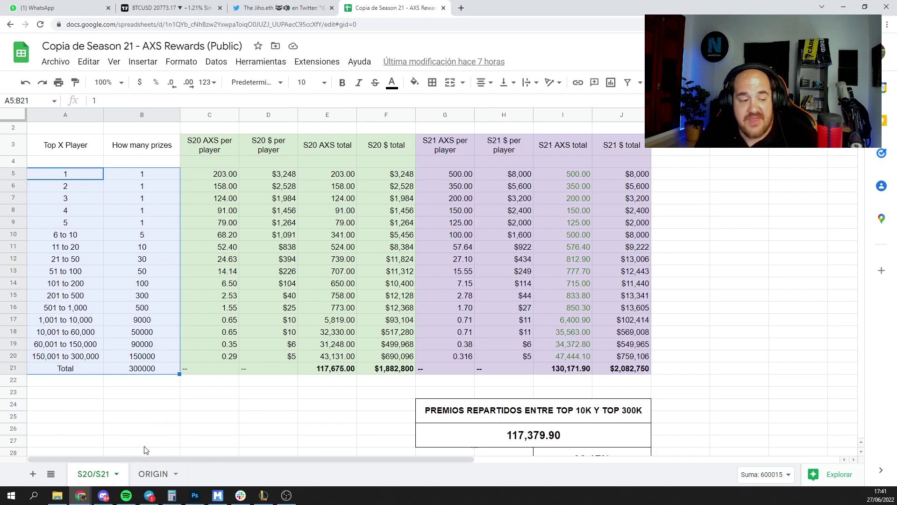
pyautogui.click(142, 476)
pyautogui.scroll(5, 138, 374)
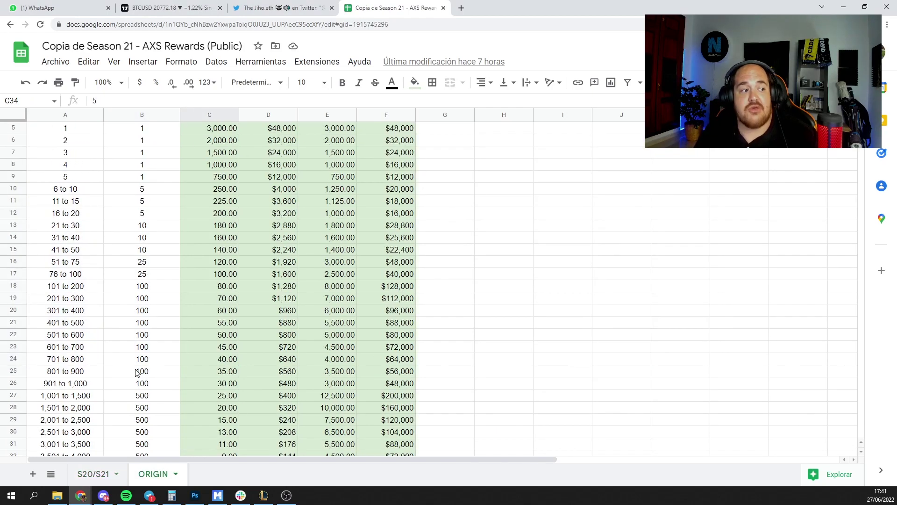
pyautogui.scroll(-5, 138, 362)
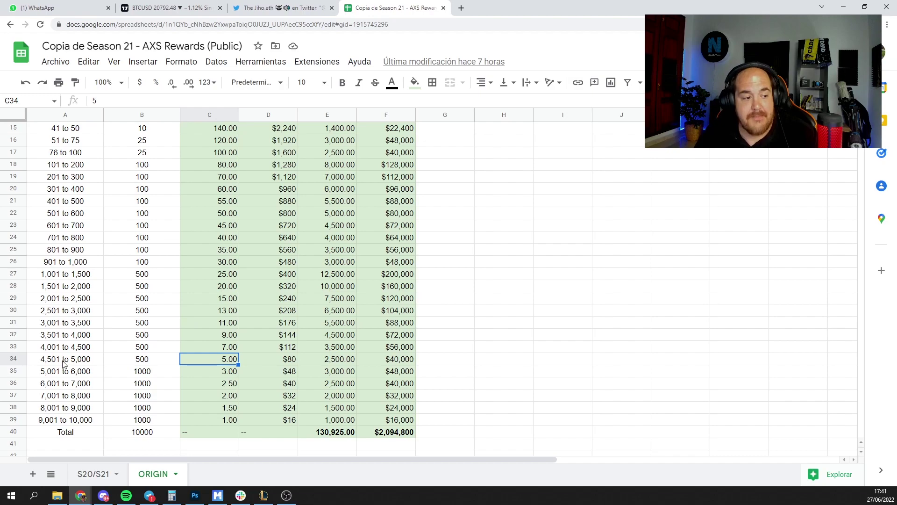
# Check the ORIGIN prize counts from rank 9,001 to 10,000 up to 4,501 to 5,000, plus the latter bracket's column C reward
pyautogui.click(157, 421)
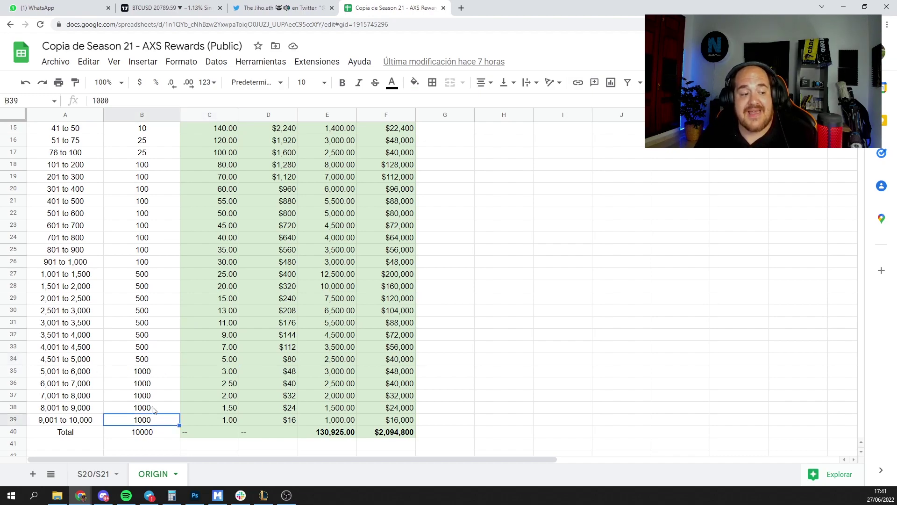
pyautogui.click(154, 409)
pyautogui.click(158, 396)
pyautogui.click(160, 373)
pyautogui.click(159, 360)
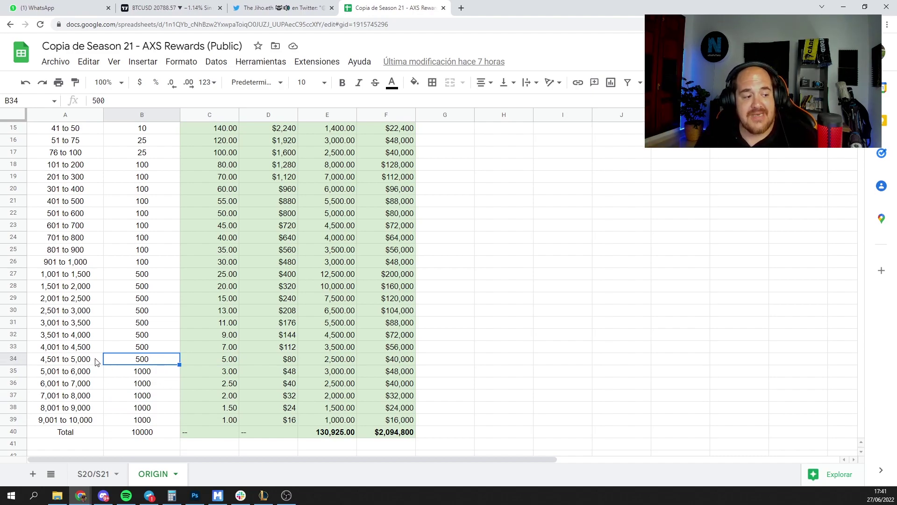
pyautogui.click(232, 359)
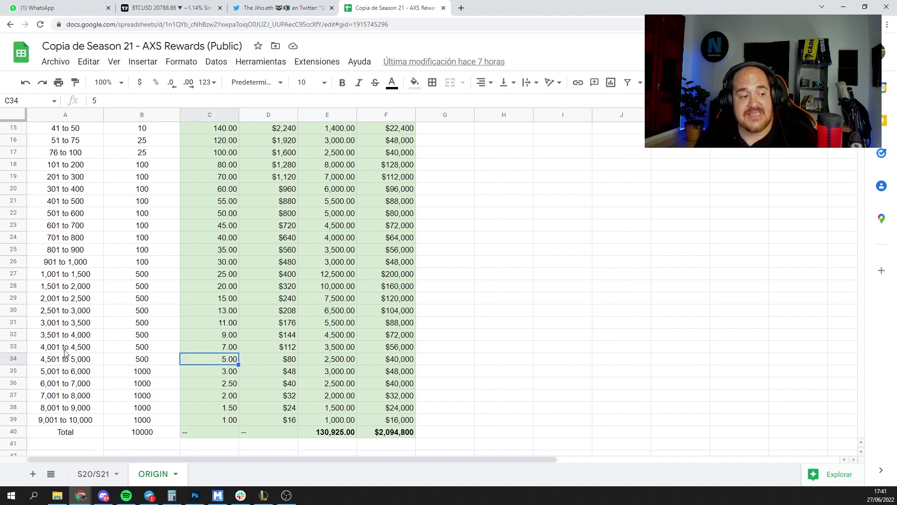
# Check the ORIGIN column C rewards from rank 4,001 to 4,500 up to 3,001 to 3,500
pyautogui.click(65, 349)
pyautogui.click(164, 350)
pyautogui.click(231, 353)
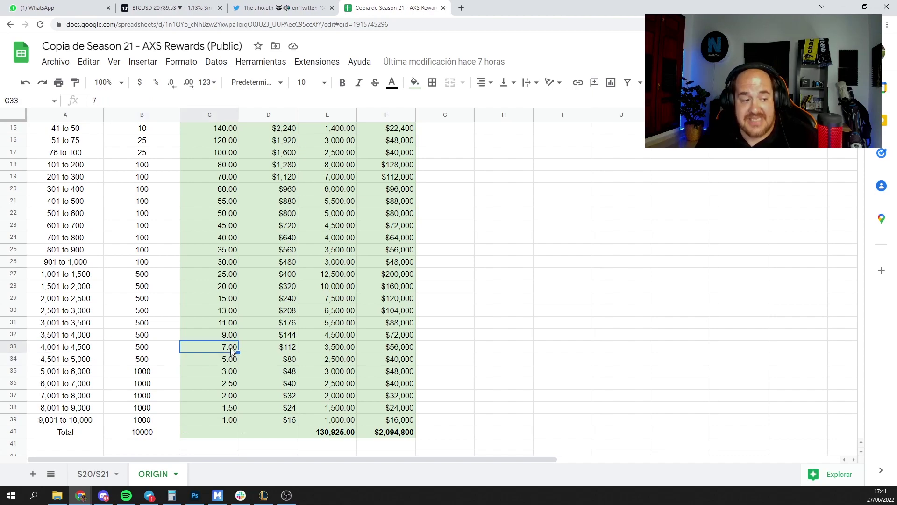
pyautogui.click(60, 338)
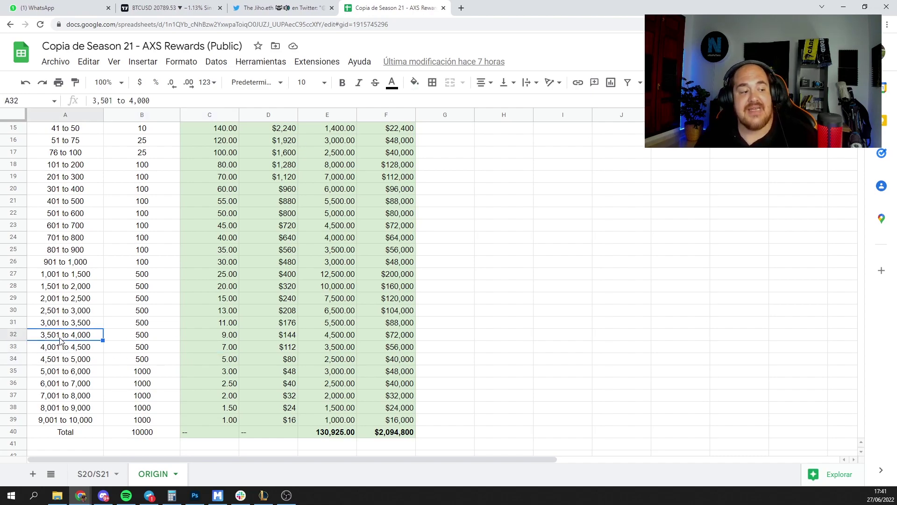
pyautogui.click(228, 340)
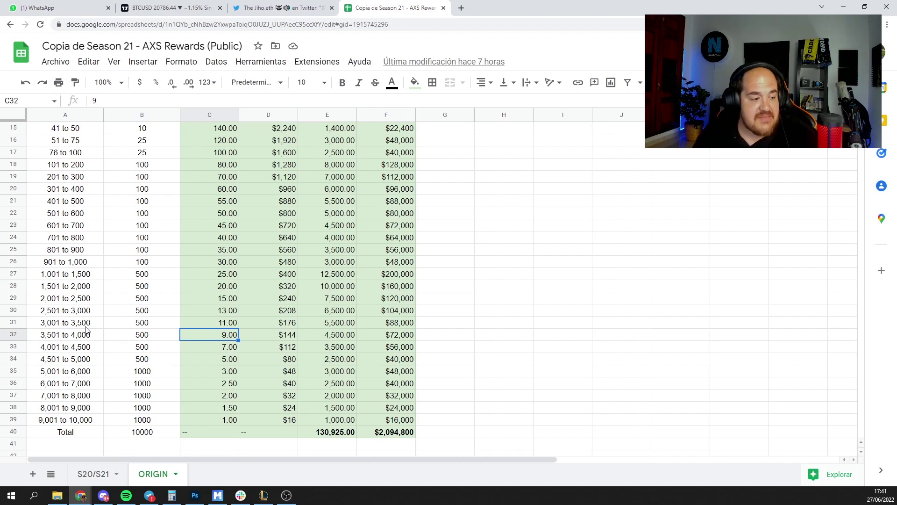
pyautogui.click(225, 323)
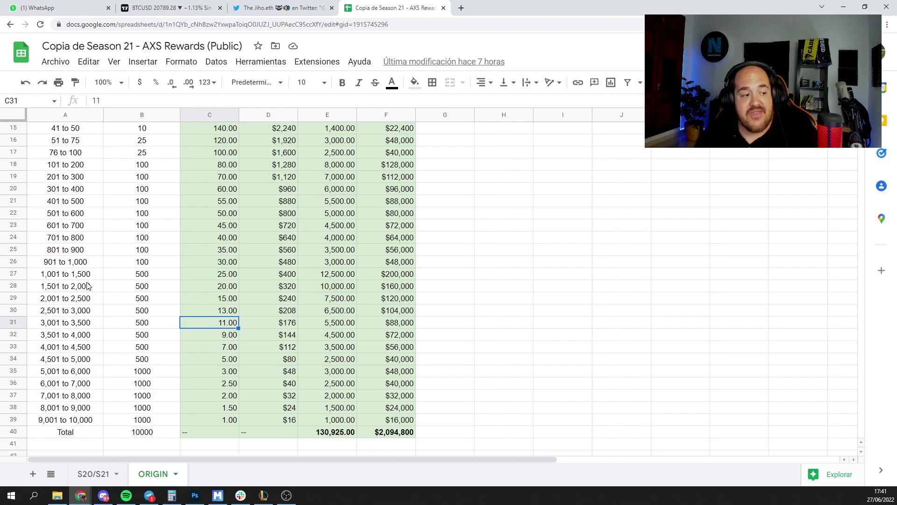
# Check the ORIGIN rewards per player in dollars from rank 901 to 1,000 up to 701 to 800
pyautogui.moveTo(85, 263); pyautogui.dragTo(237, 262)
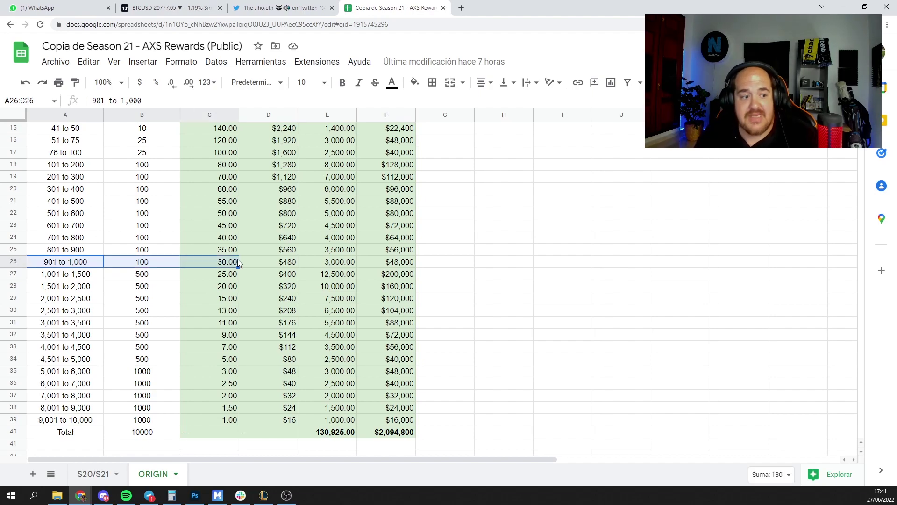
pyautogui.click(282, 264)
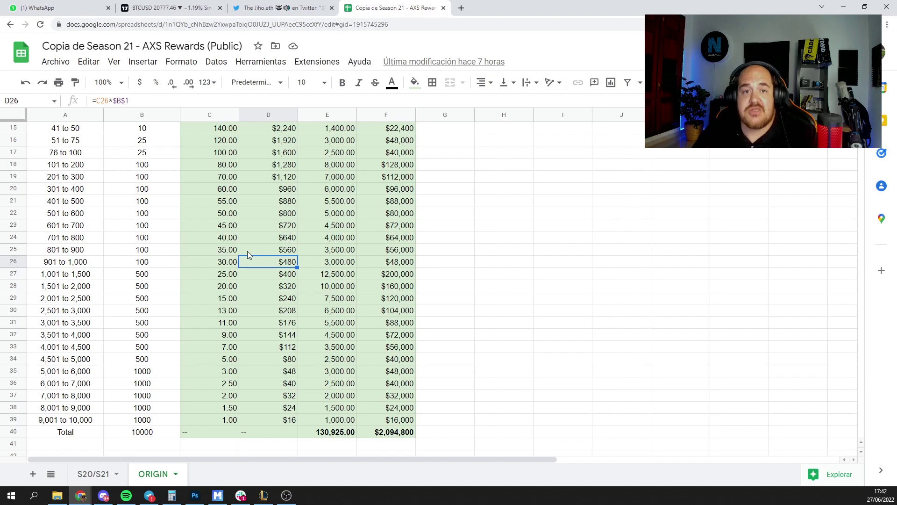
pyautogui.click(83, 252)
pyautogui.click(281, 253)
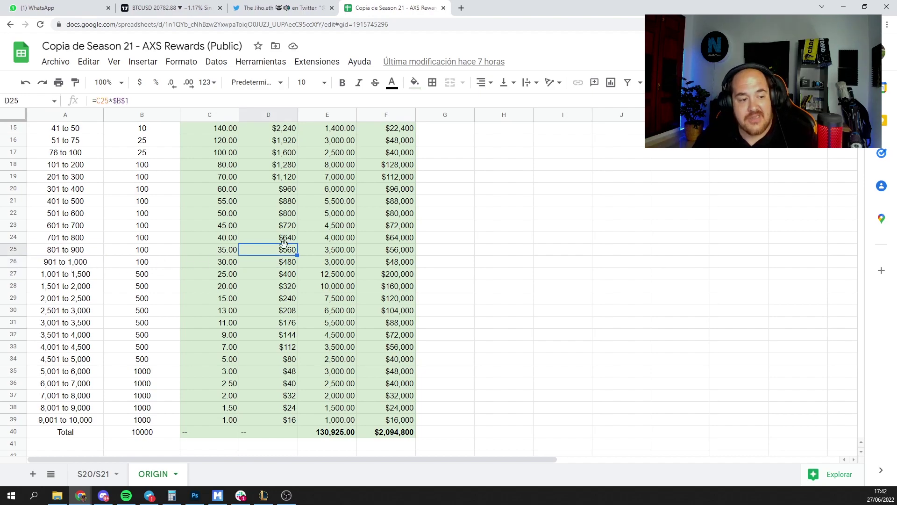
pyautogui.click(284, 241)
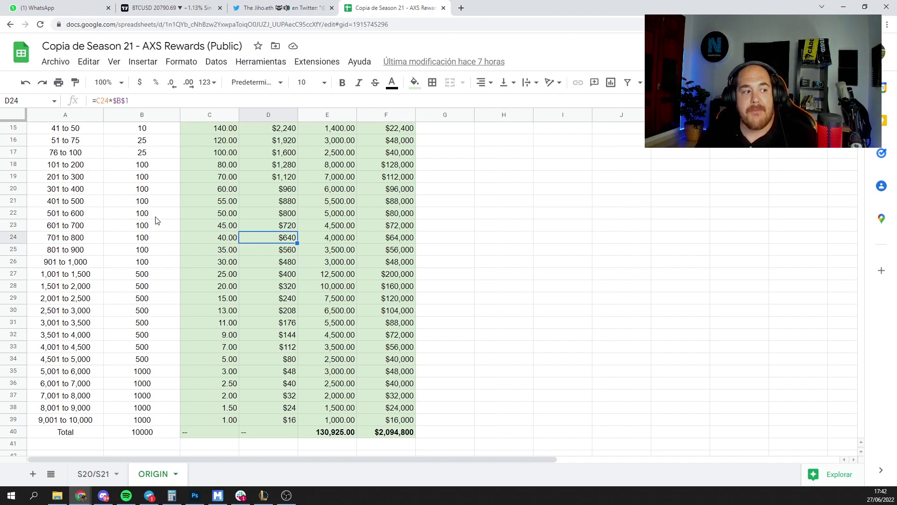
# Check the ORIGIN prize counts for ranks 101 to 200 and 76 to 100, plus the latter bracket's dollar reward per player
pyautogui.click(150, 167)
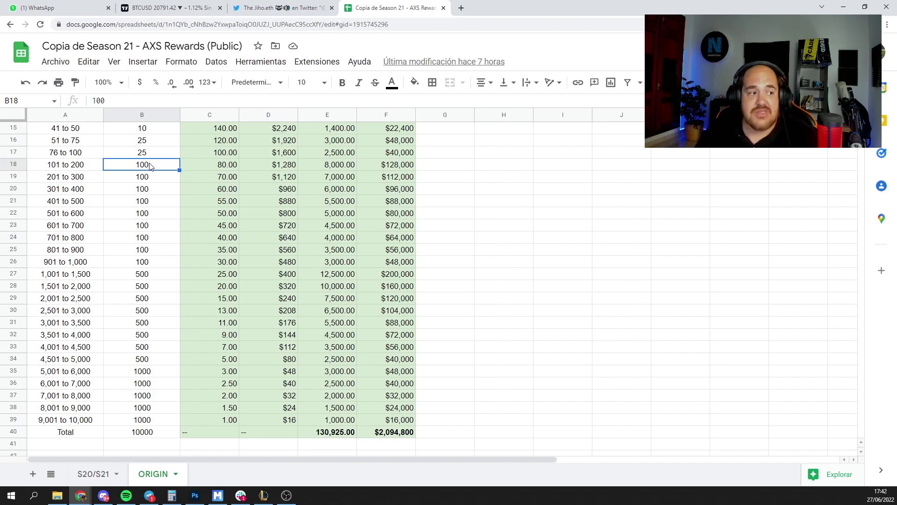
pyautogui.scroll(3, 151, 166)
pyautogui.scroll(2, 152, 290)
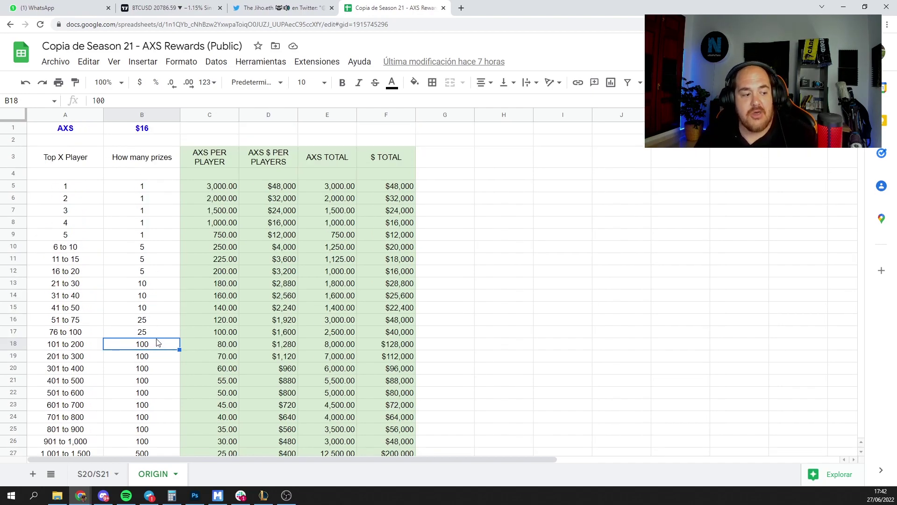
pyautogui.click(157, 334)
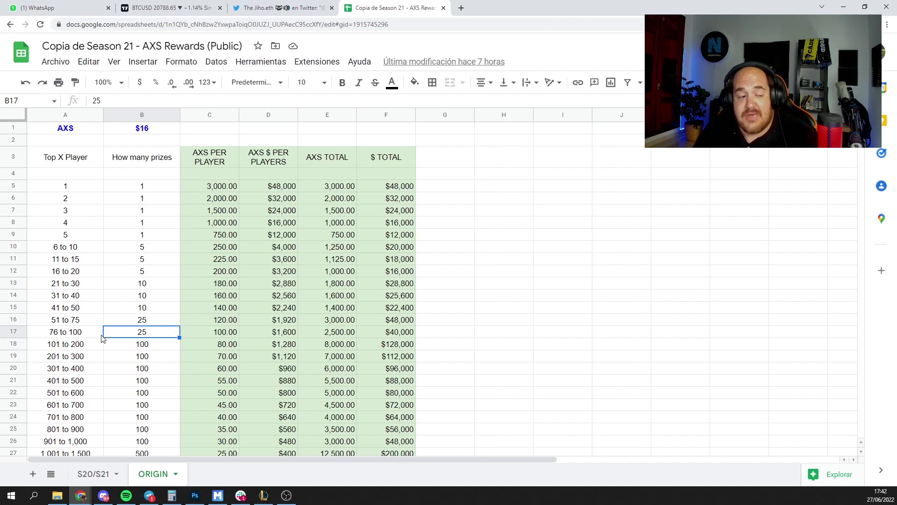
pyautogui.click(270, 332)
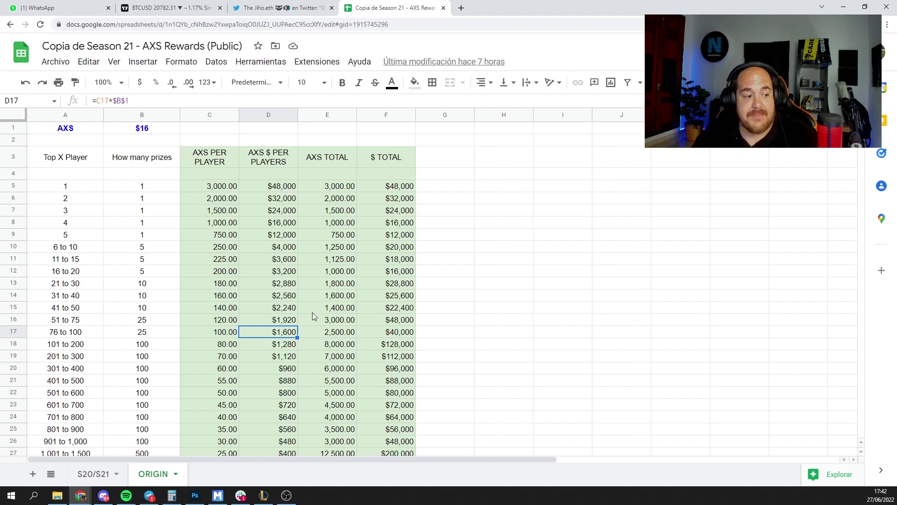
# Review the column D dollar rewards per player on the ORIGIN sheet from rank 51 to 75 up to rank 5
pyautogui.press('Up')
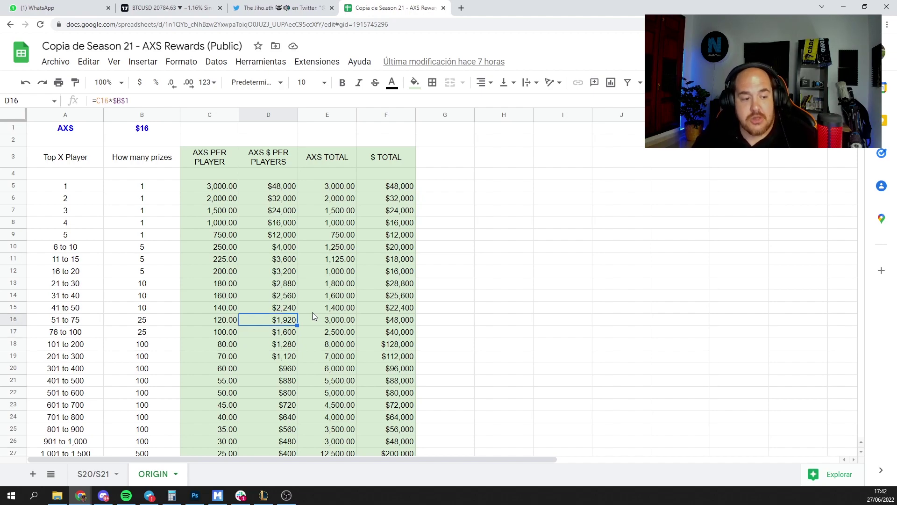
pyautogui.press('Up')
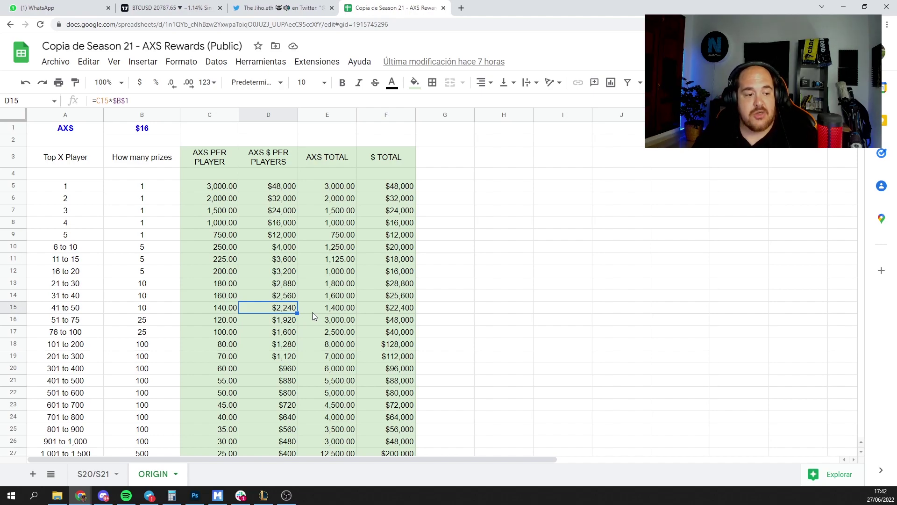
pyautogui.press('Up')
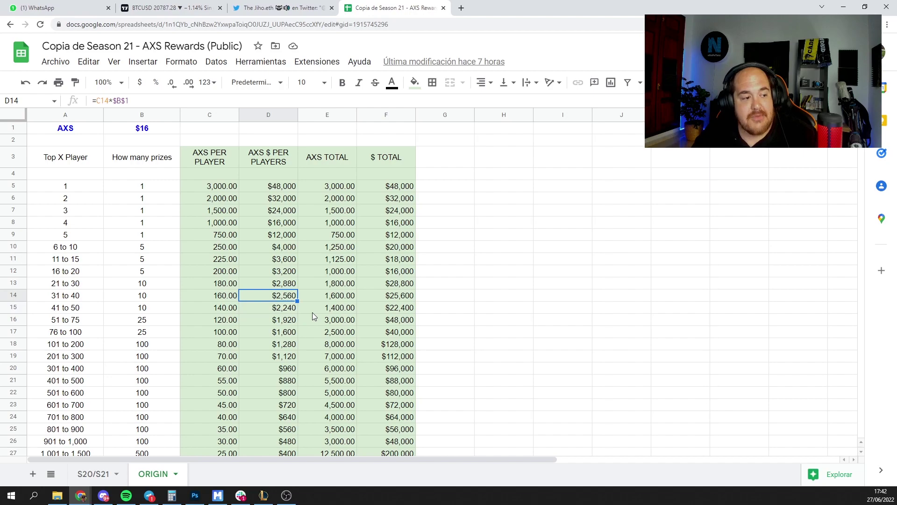
pyautogui.press('Up')
pyautogui.press('Up')
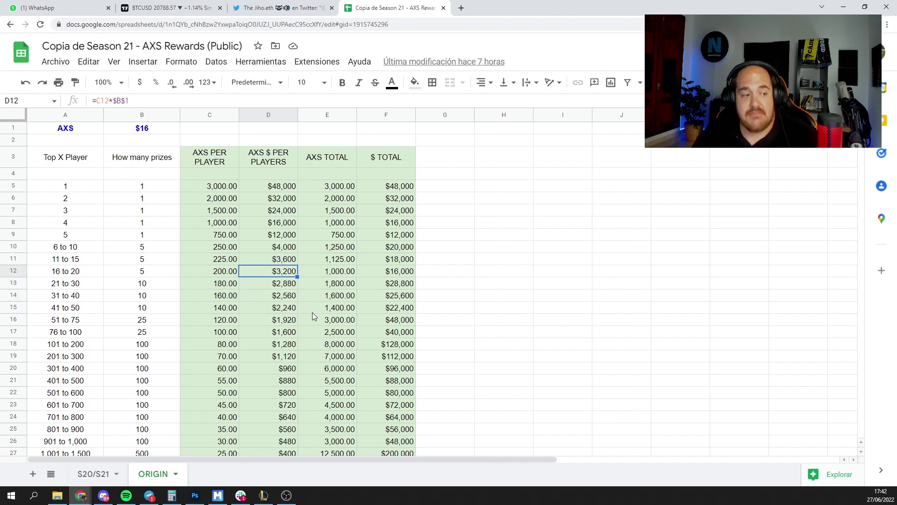
pyautogui.press('Up')
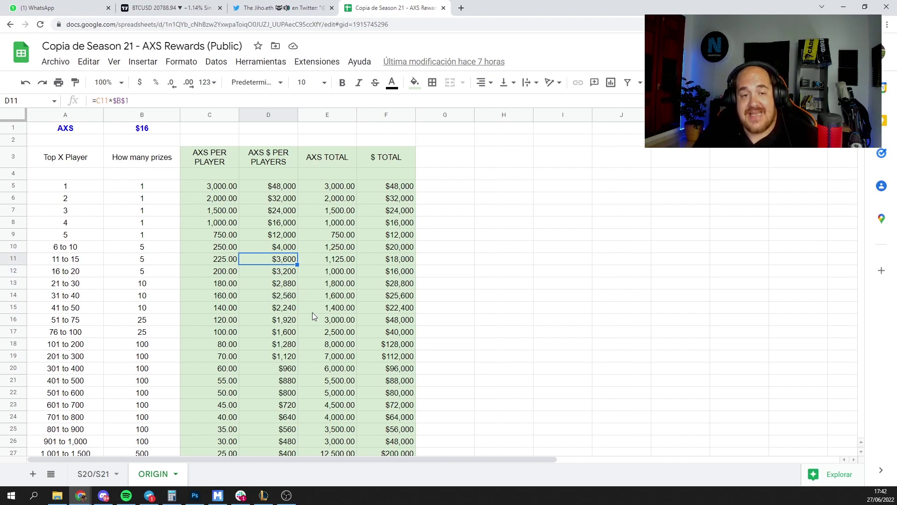
pyautogui.press('Up')
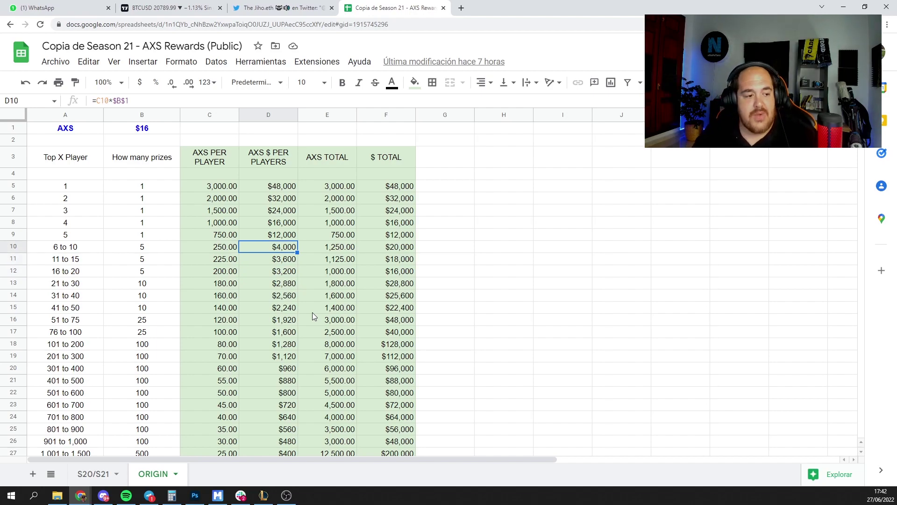
pyautogui.press('Up')
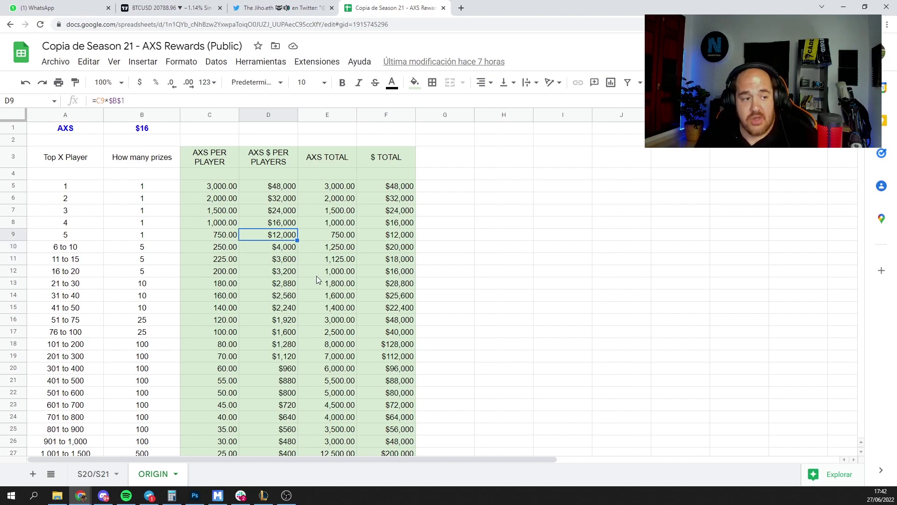
# Check the ORIGIN dollar rewards per player for ranks 3, 2 and 1
pyautogui.click(291, 211)
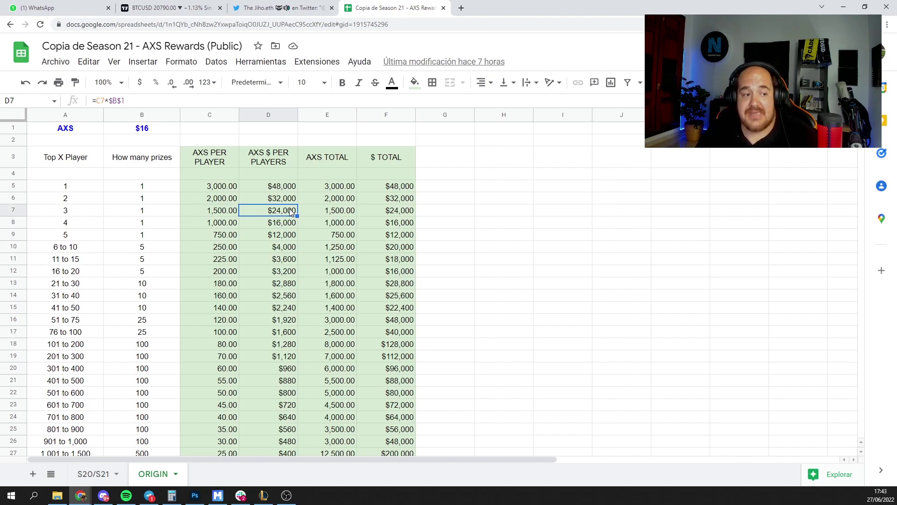
pyautogui.click(280, 197)
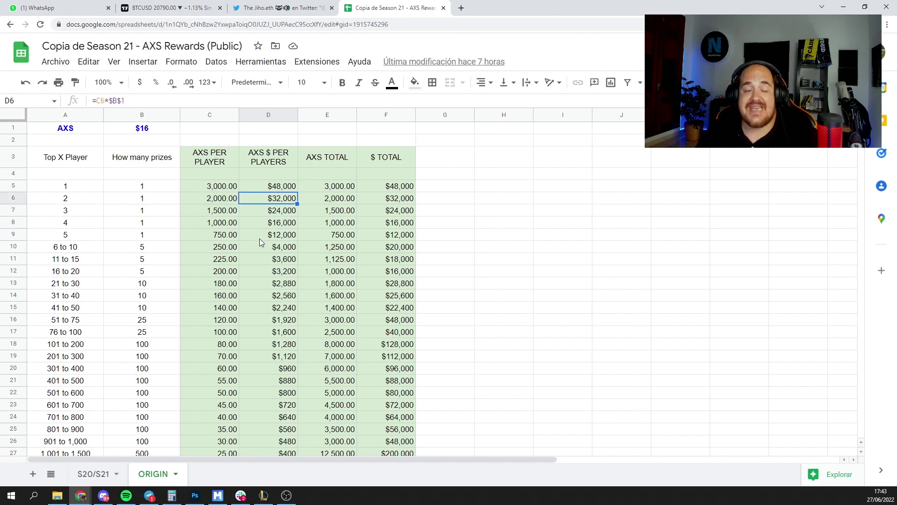
pyautogui.click(285, 188)
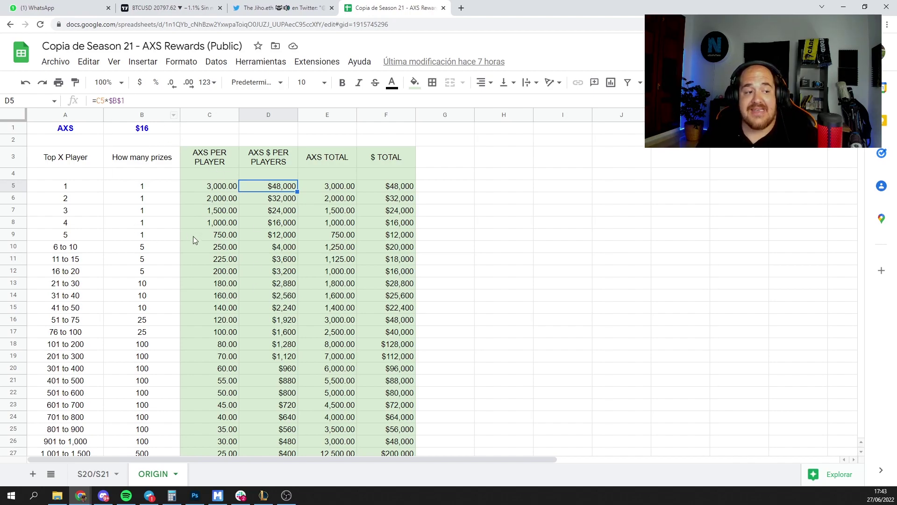
# Compare the rank 1 AXS reward on the ORIGIN sheet with the top rewards on the S20/S21 sheet, ending on ORIGIN
pyautogui.click(216, 189)
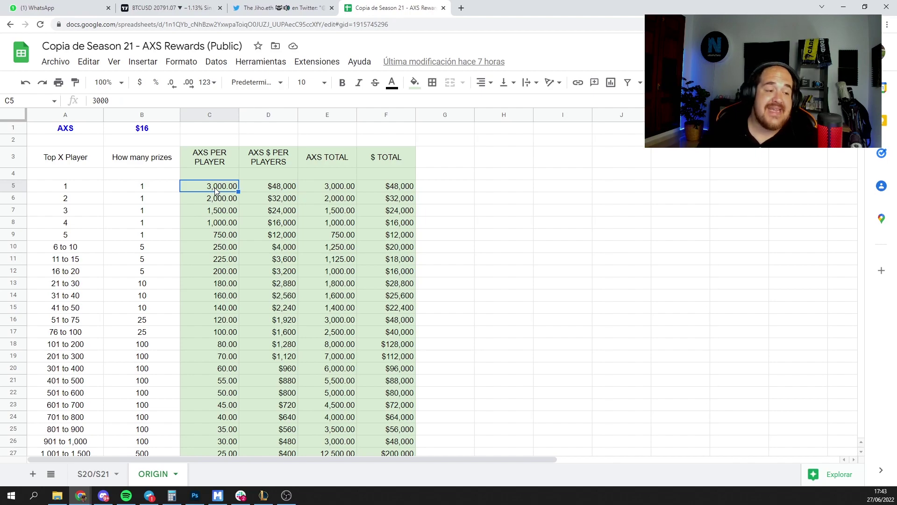
pyautogui.click(83, 482)
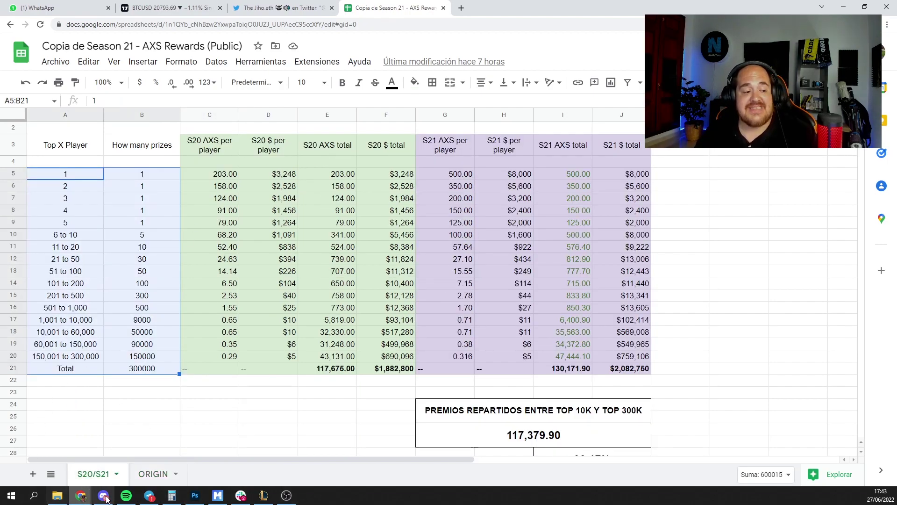
pyautogui.click(145, 474)
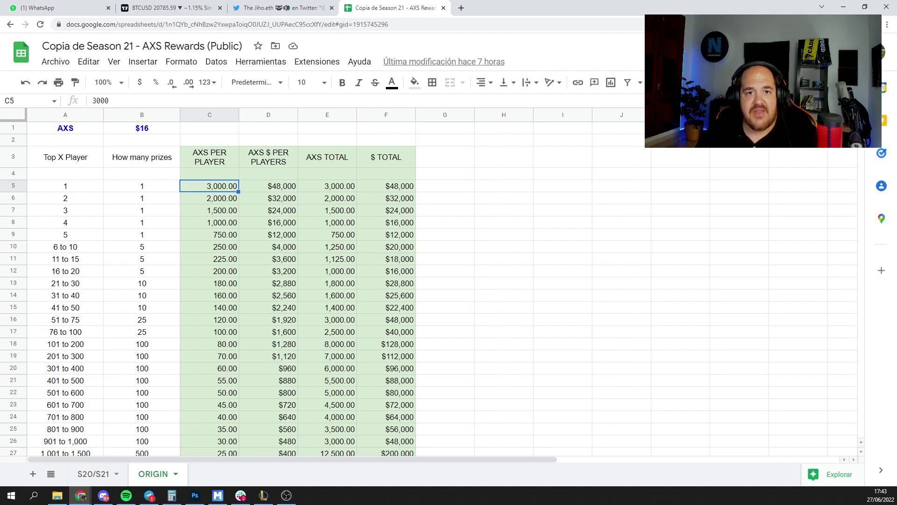
# Compare the ORIGIN 201 to 300 bracket with the 101 to 200 row on the S20/S21 sheet, and return to ORIGIN
pyautogui.click(56, 357)
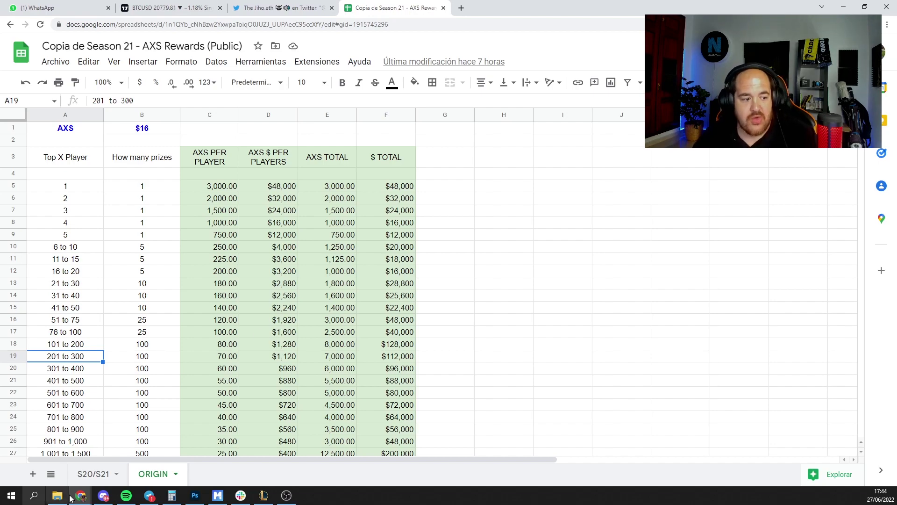
pyautogui.click(95, 478)
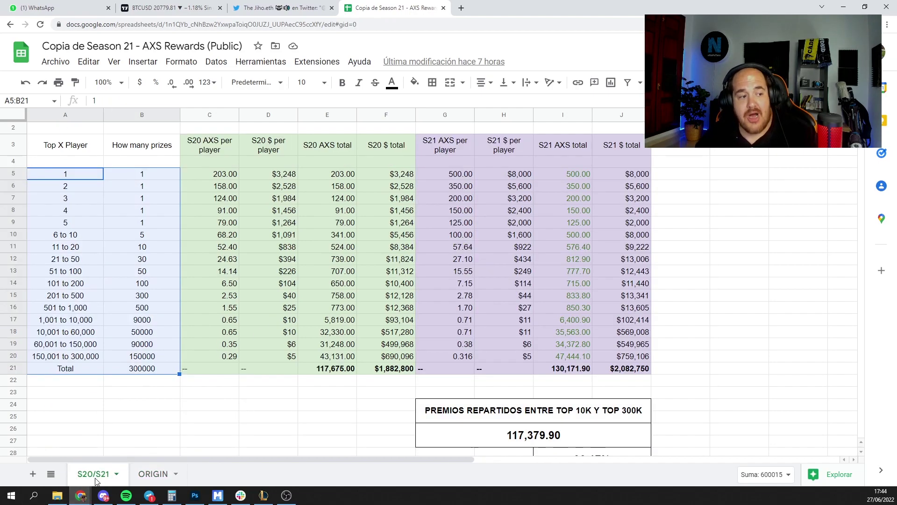
pyautogui.click(98, 287)
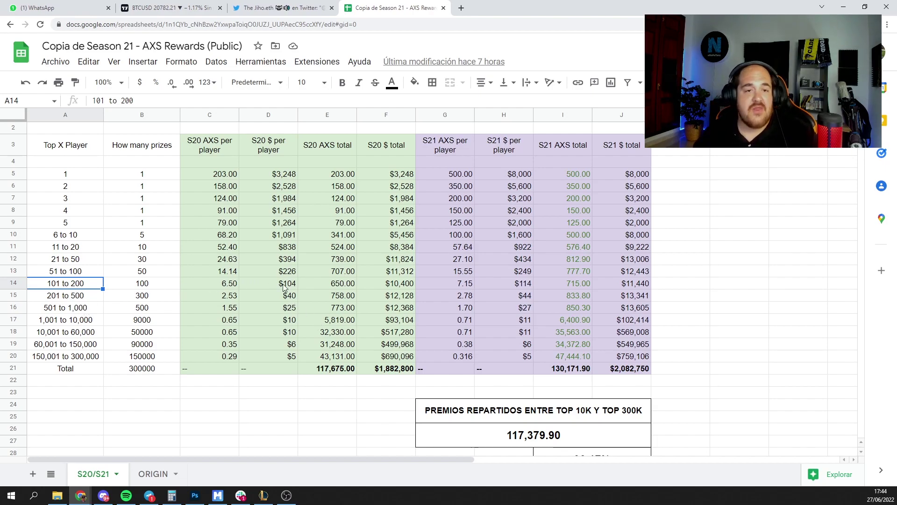
pyautogui.click(146, 475)
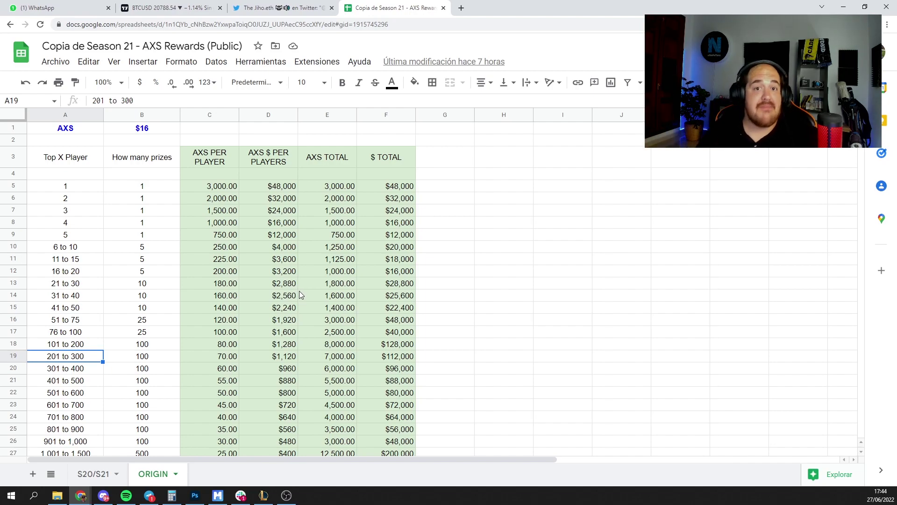
# Review the full ORIGIN reward table from the top ranks through the total row and back up
pyautogui.scroll(-1, 307, 259)
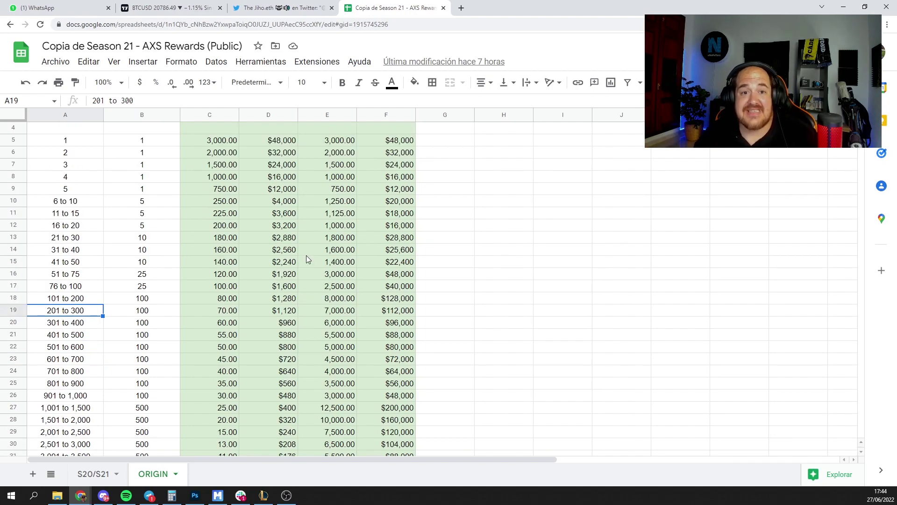
pyautogui.scroll(-5, 304, 258)
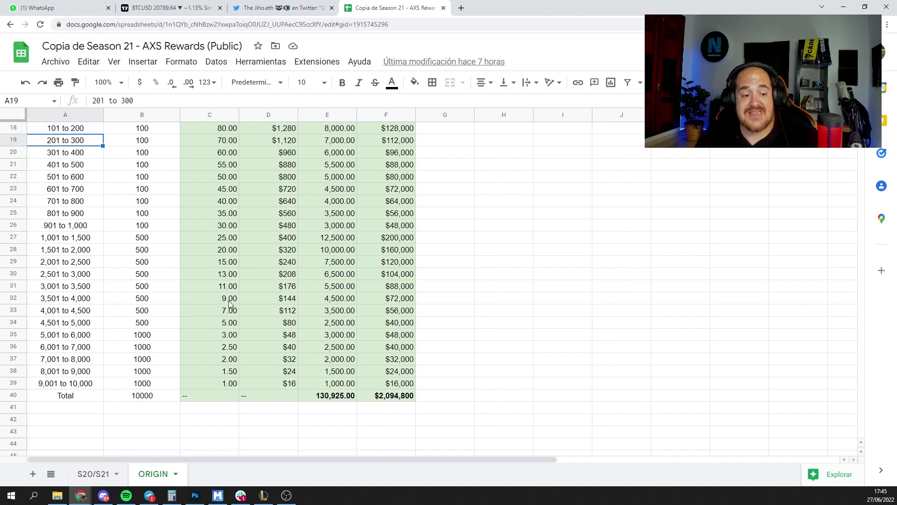
pyautogui.scroll(1, 229, 304)
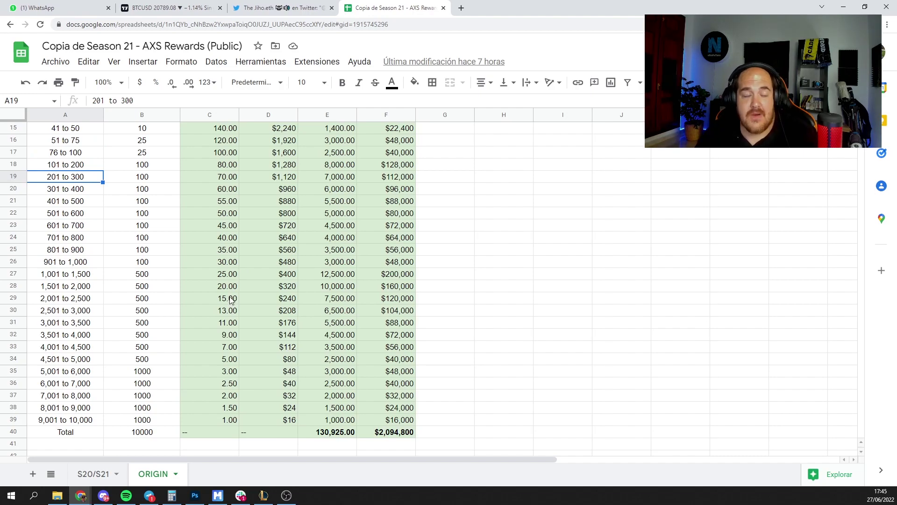
pyautogui.scroll(3, 229, 292)
pyautogui.scroll(-3, 229, 292)
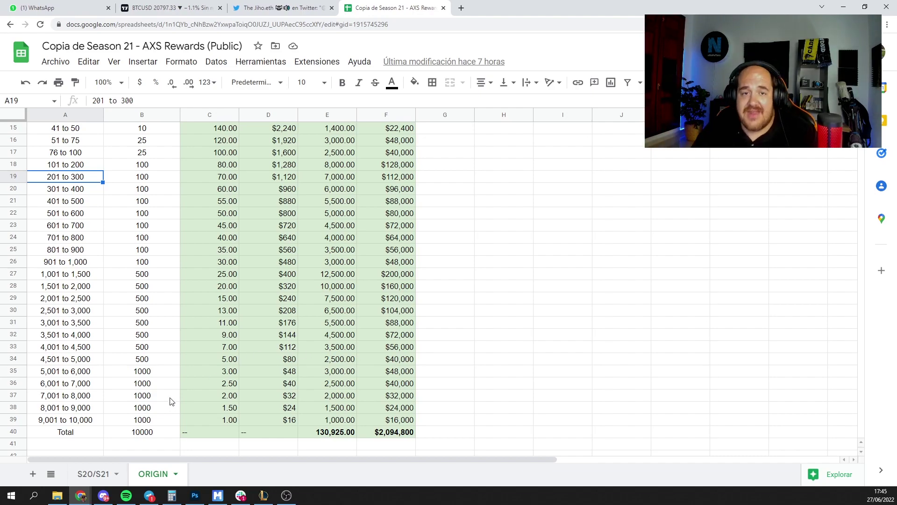
pyautogui.scroll(5, 206, 366)
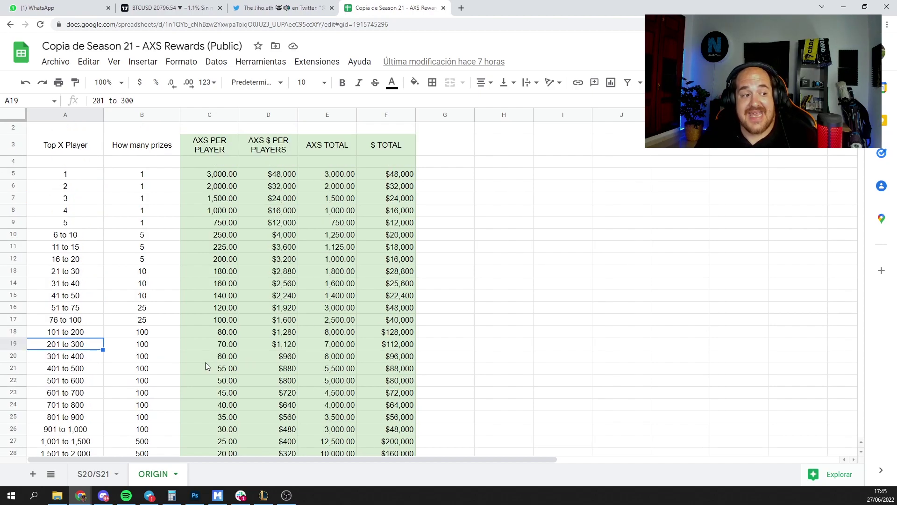